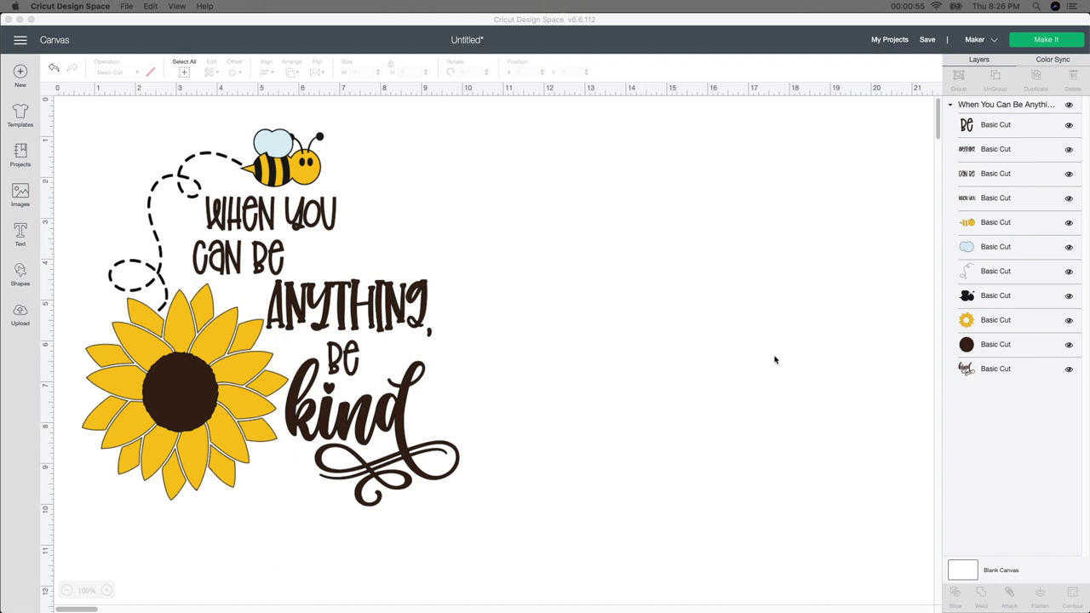
Step: Select the whole sunflower-and-bee design and ungroup it into separate layers
click(419, 437)
click(386, 404)
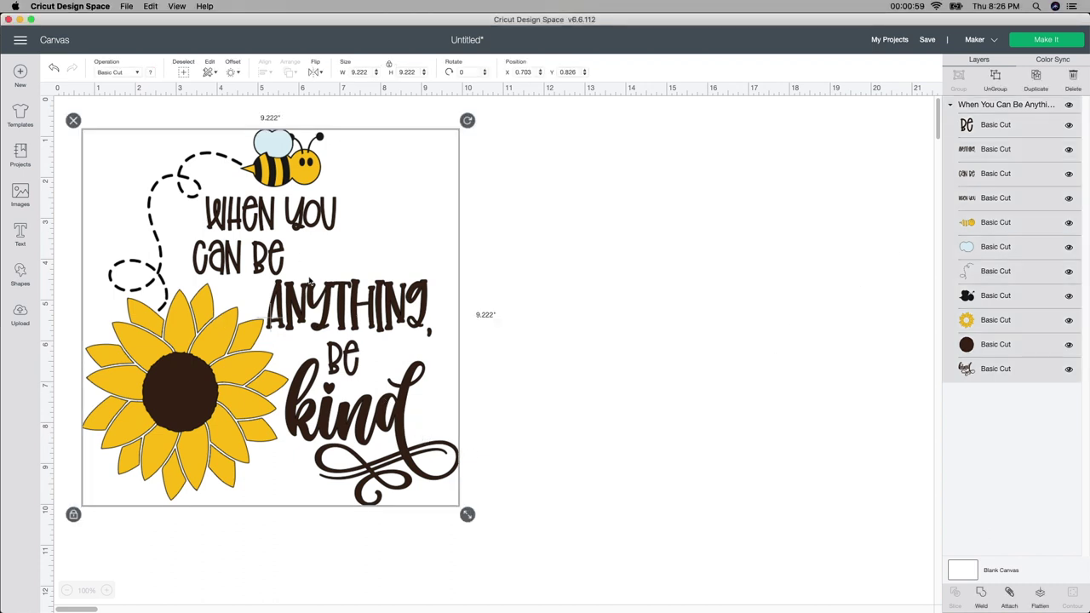
click(993, 82)
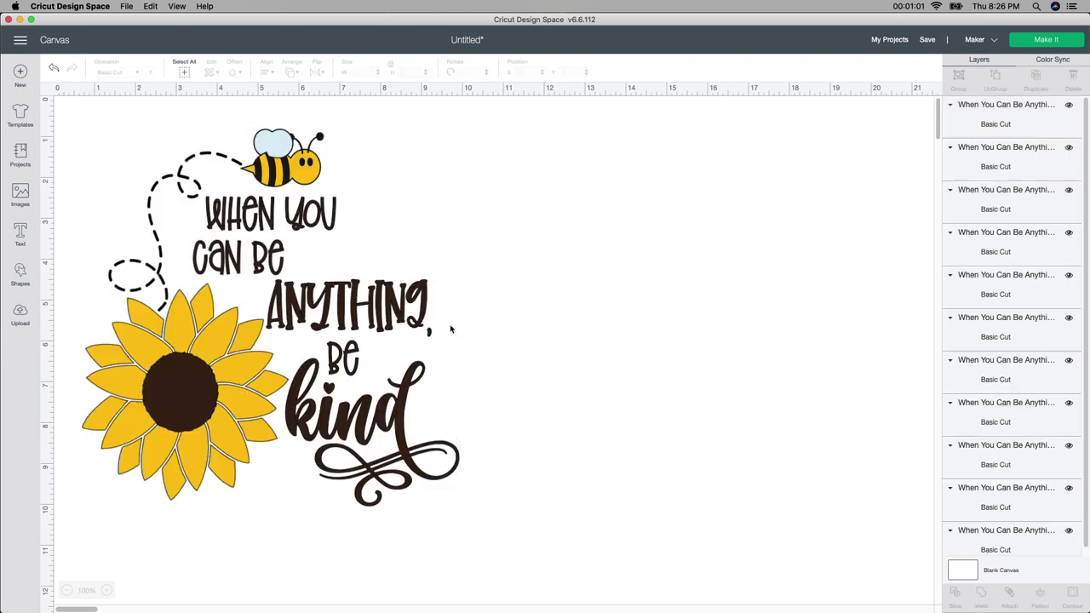
Step: Inspect the sunflower, 'kind' and 'ANYTHING,' pieces individually; ANYTHING measures 4.034 × 1.398 in
click(267, 392)
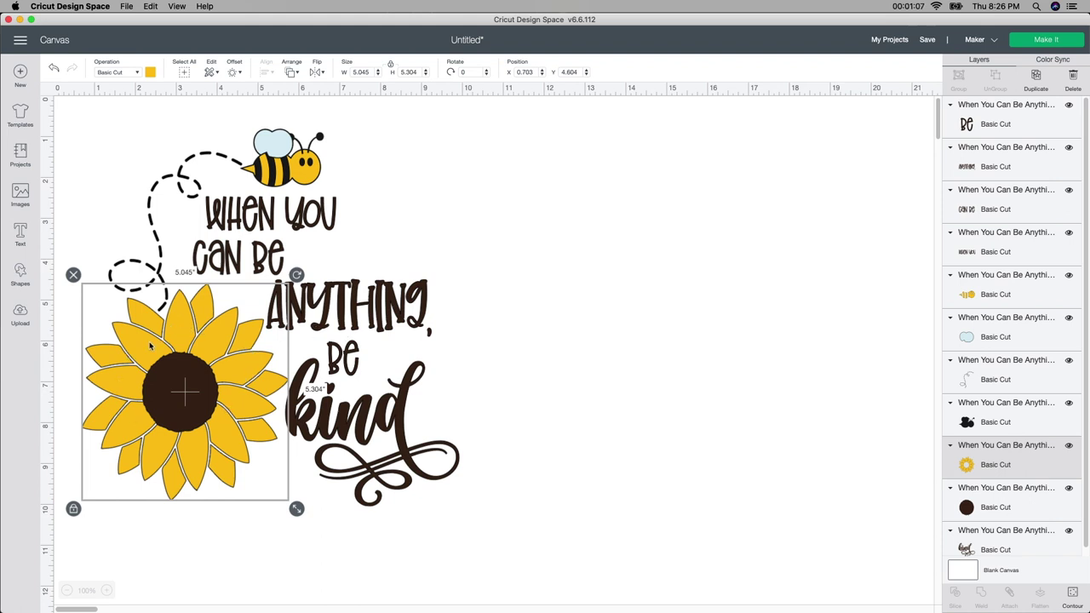
click(337, 407)
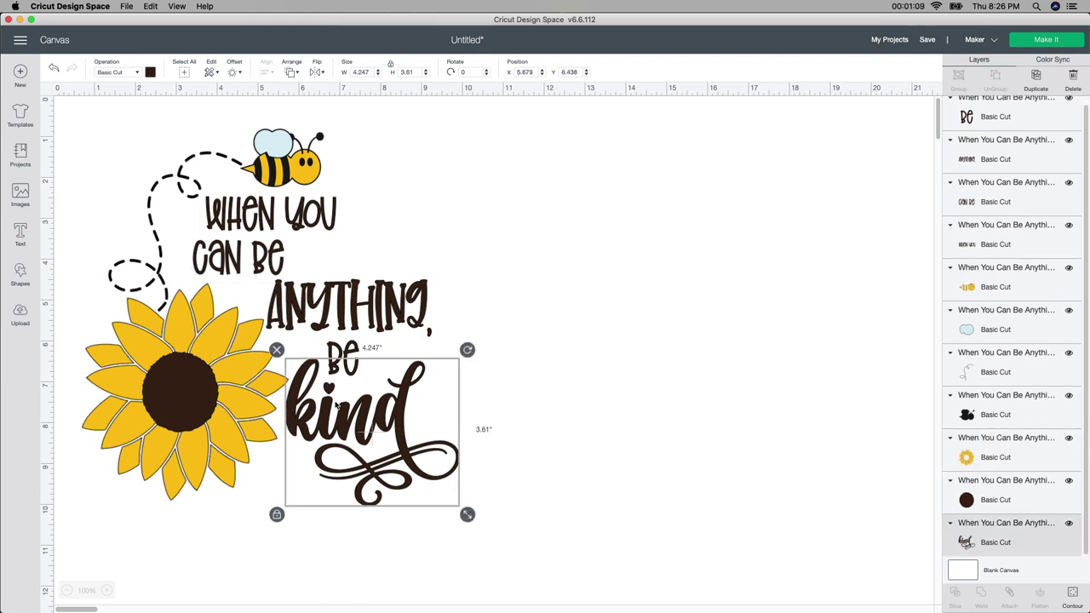
click(373, 313)
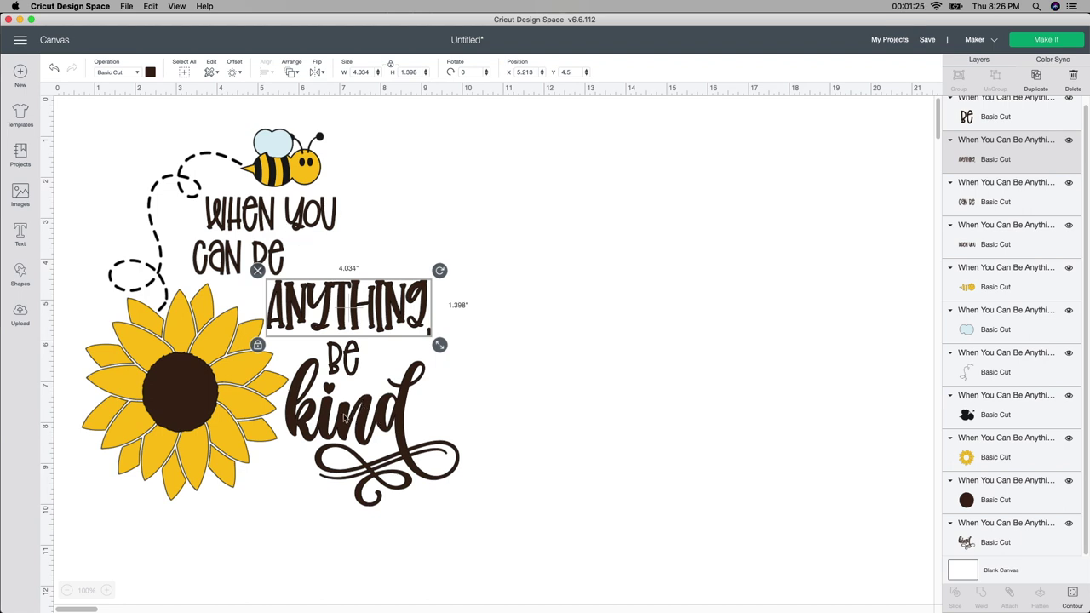
Step: Weld the kind, Be, ANYTHING, CAN BE and WHEN YOU lettering into a single Weld Result
click(381, 418)
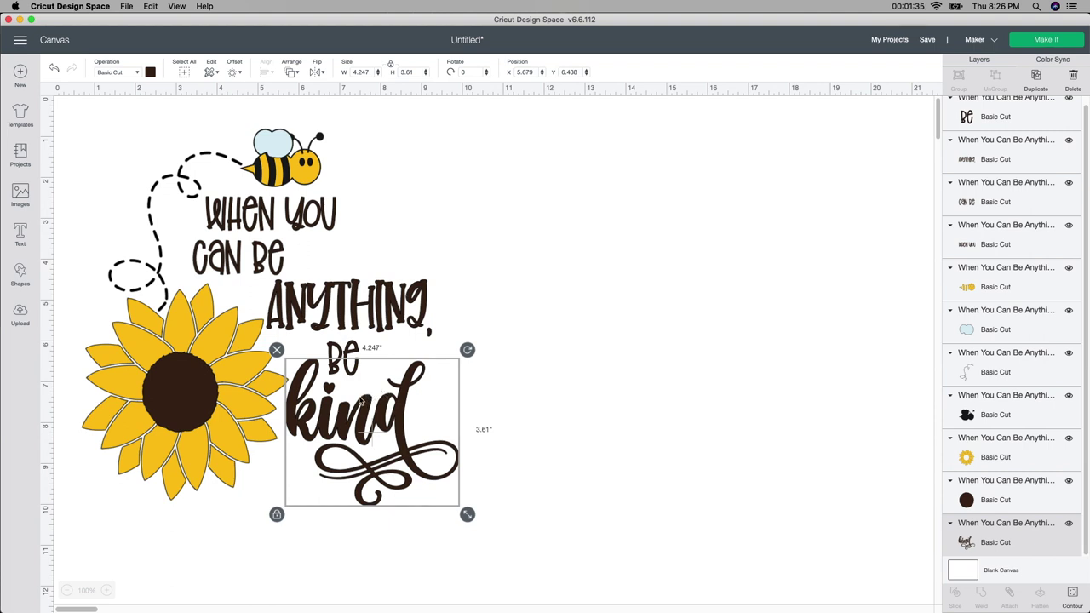
shift+click(336, 351)
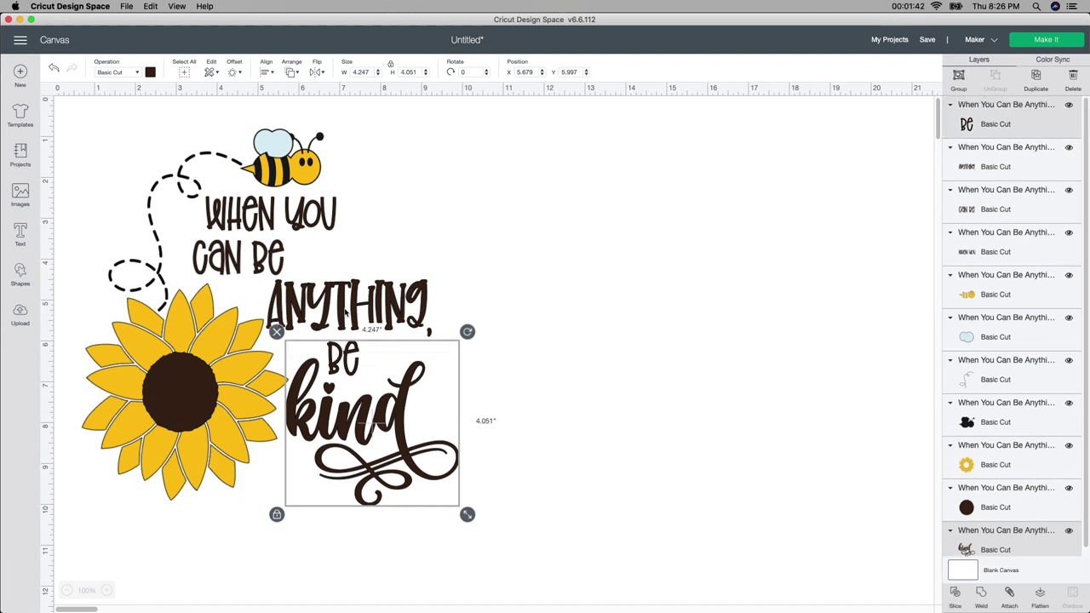
shift+click(345, 313)
shift+click(267, 262)
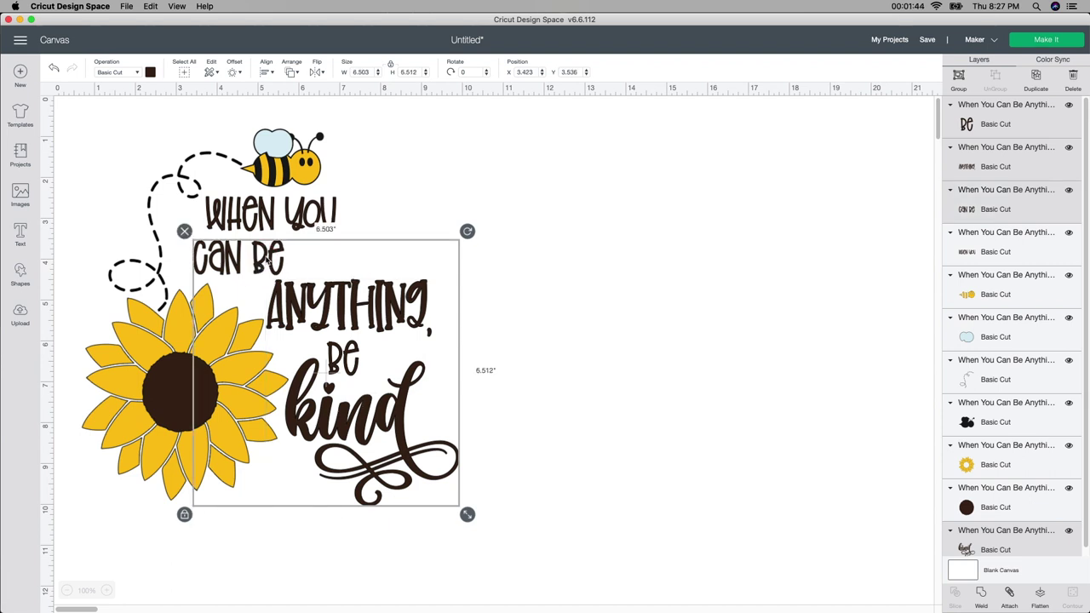
shift+click(273, 219)
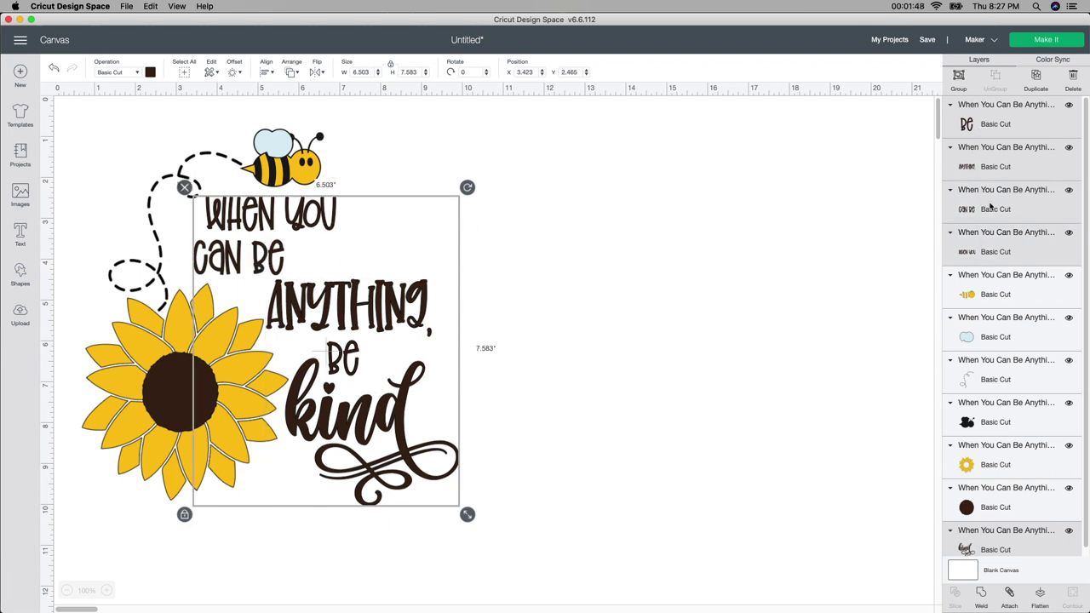
scroll(1005, 256, down, 1)
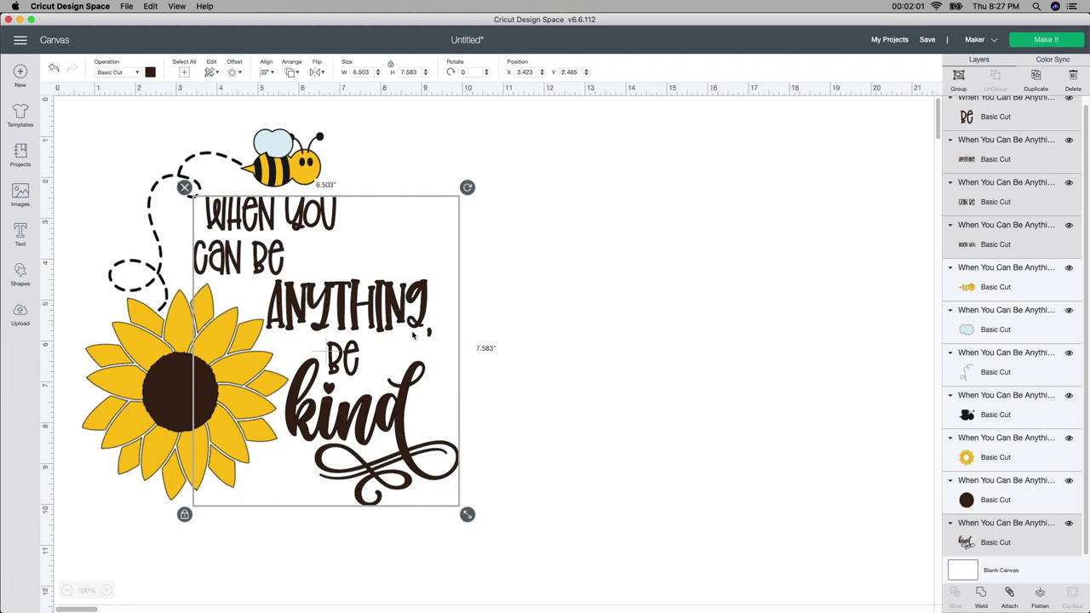
click(983, 604)
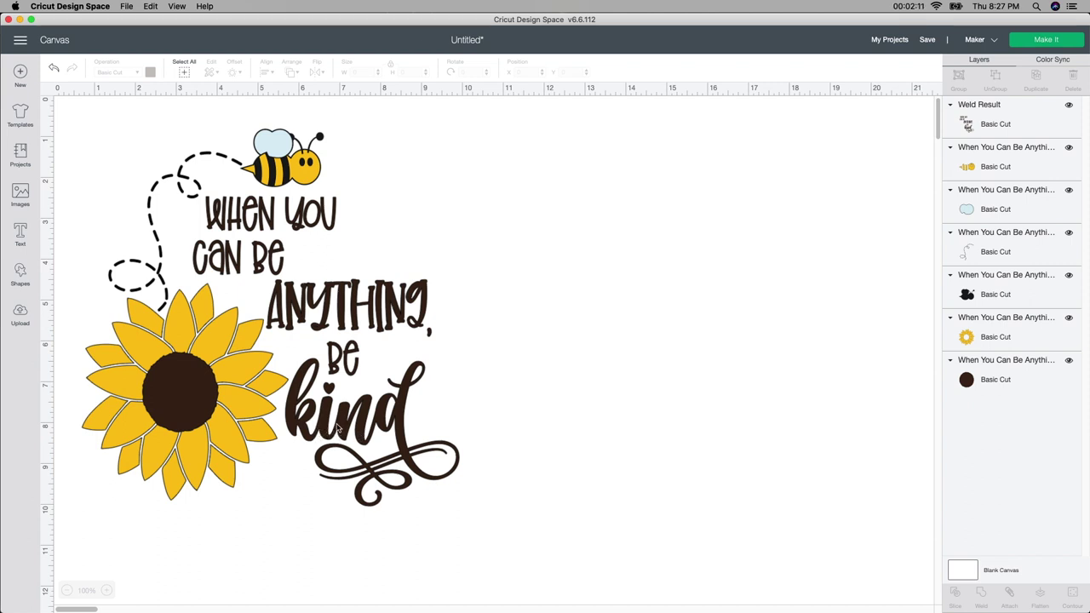
Step: Attach the dashed bee flight-path layer to the welded lettering as one Attach group
click(349, 334)
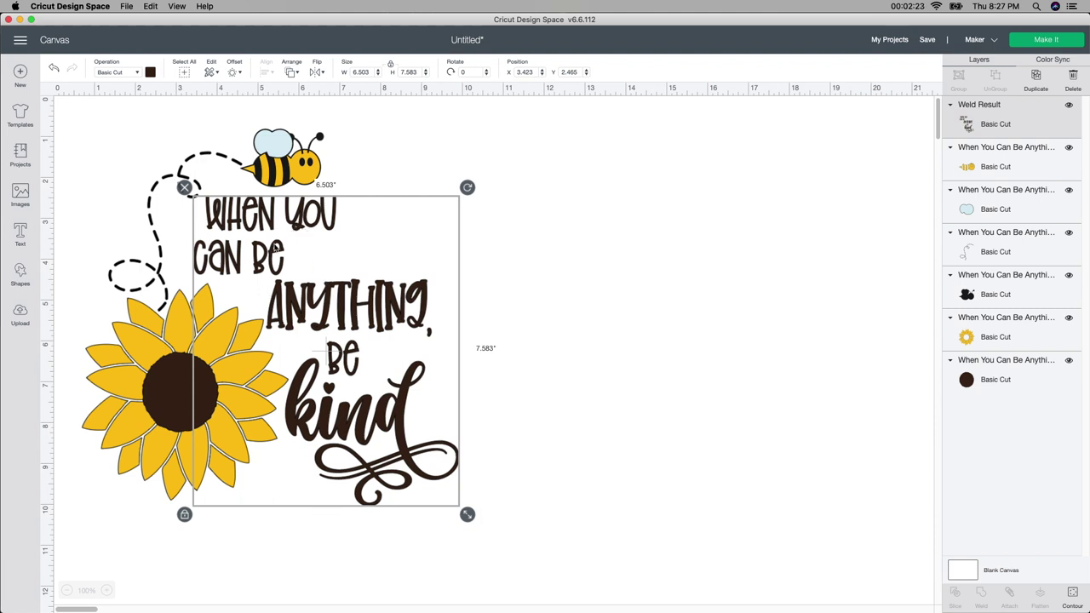
click(162, 257)
click(295, 278)
shift+click(151, 220)
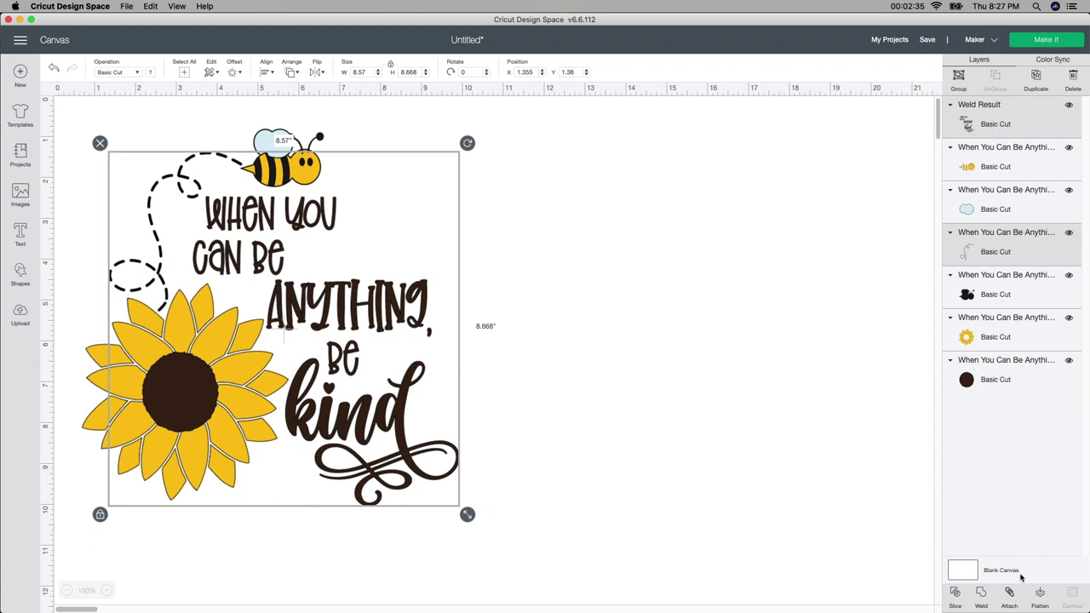
click(1010, 594)
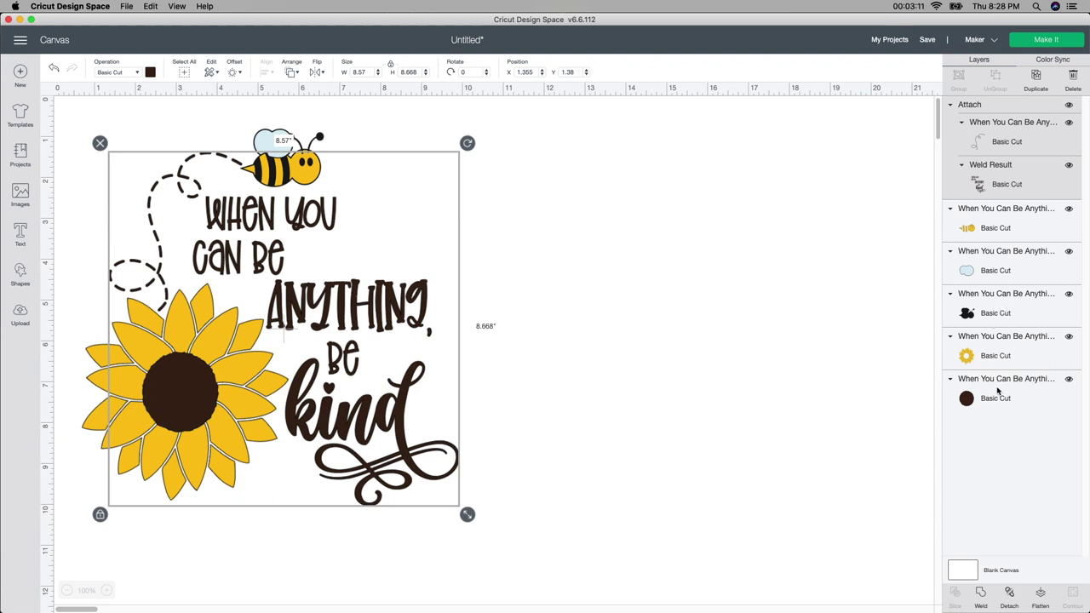
Step: Attach the black bee body and brown sunflower centre to the lettering-and-trail group
shift+click(1013, 314)
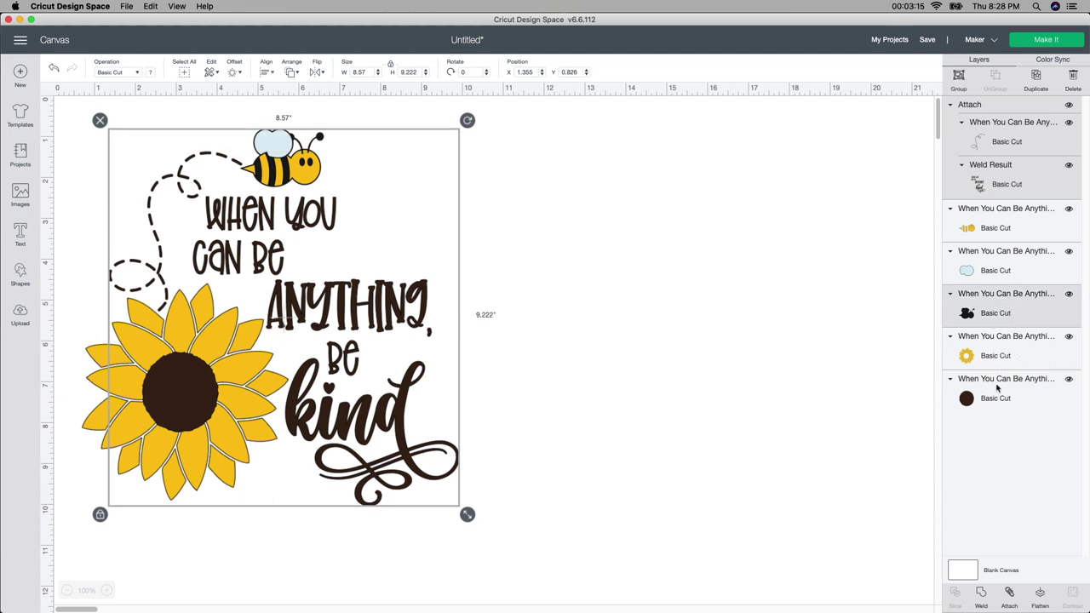
shift+click(992, 399)
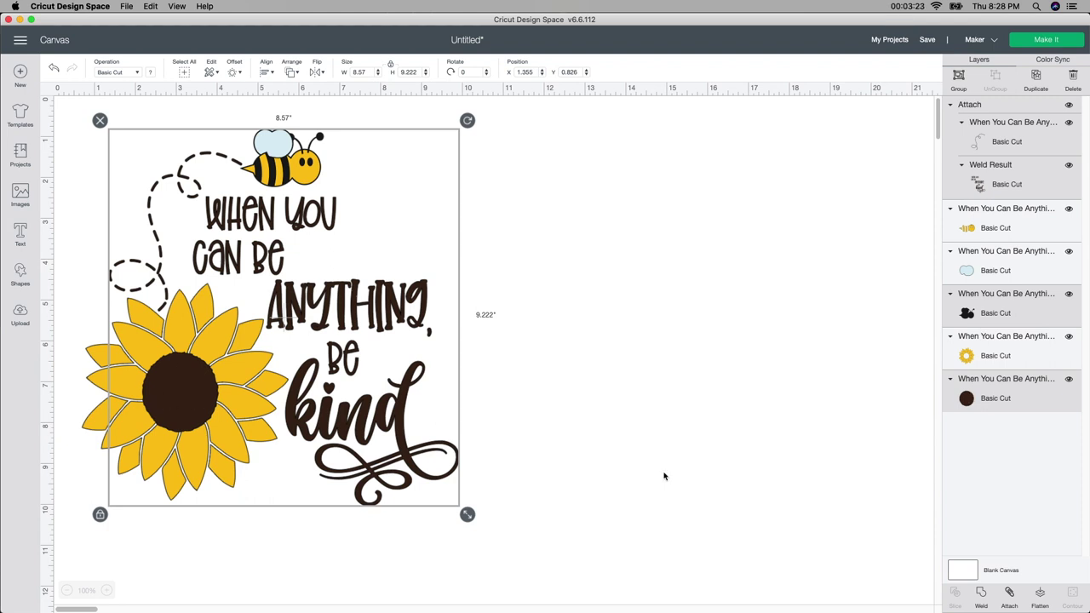
click(1011, 598)
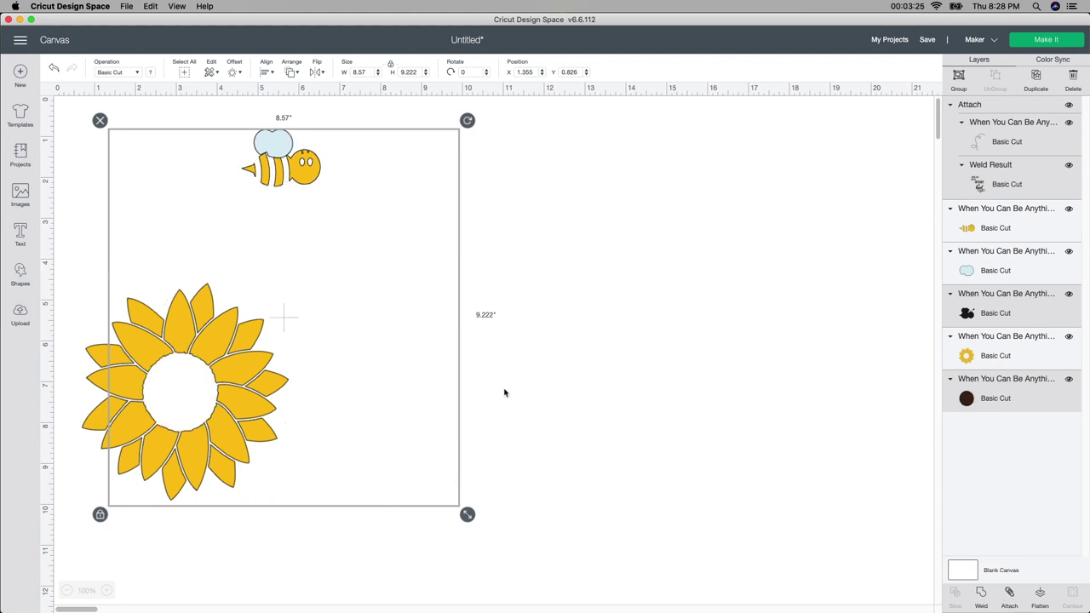
Step: Test the attachment by dragging the group right, undo the move, and select the sunflower petals
drag(281, 264, 461, 275)
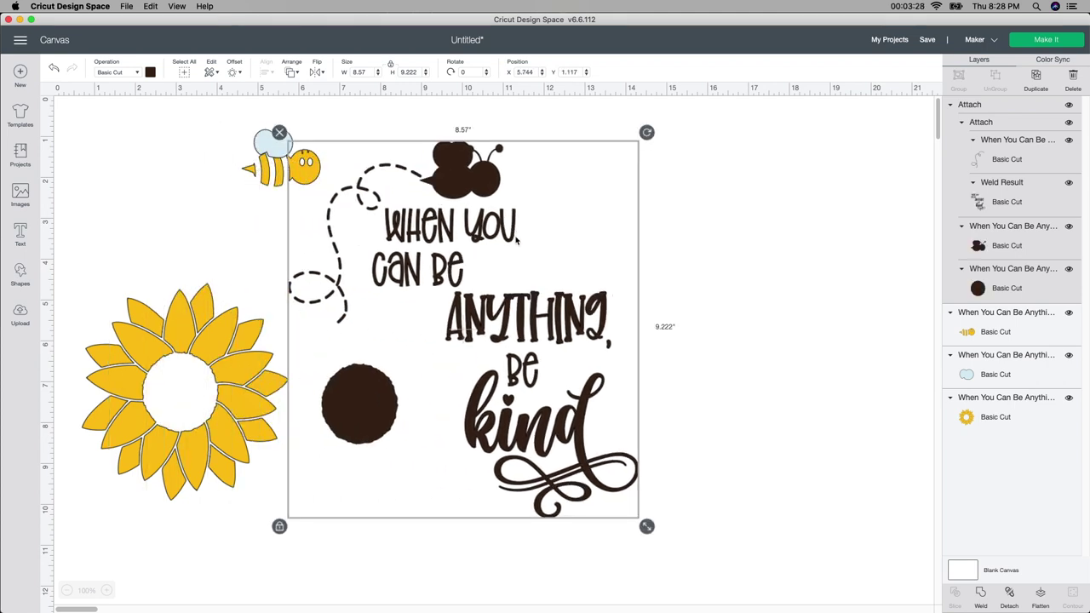
key(super+z)
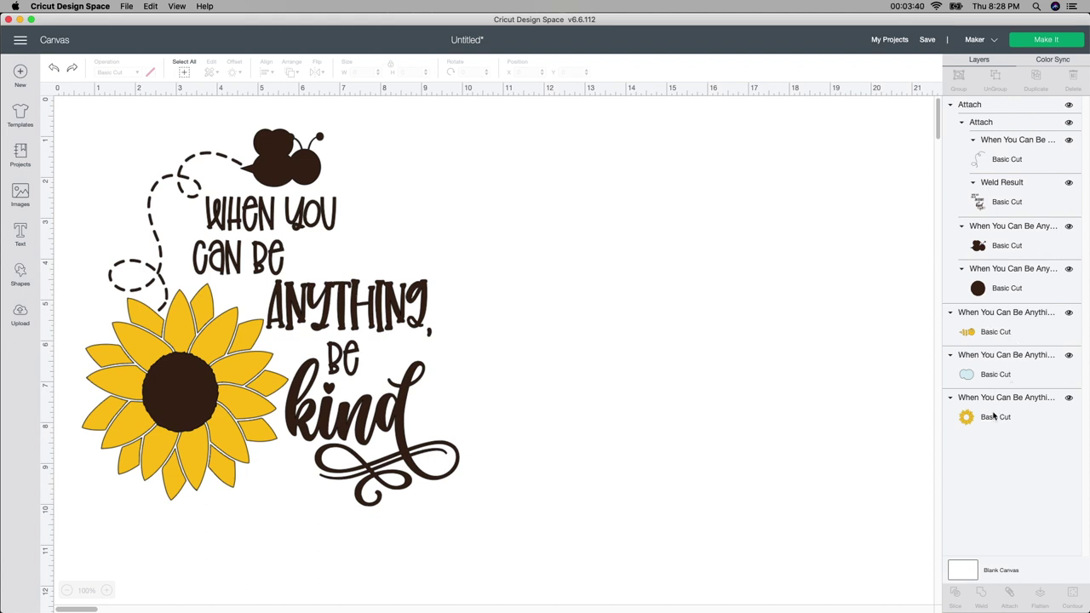
click(993, 416)
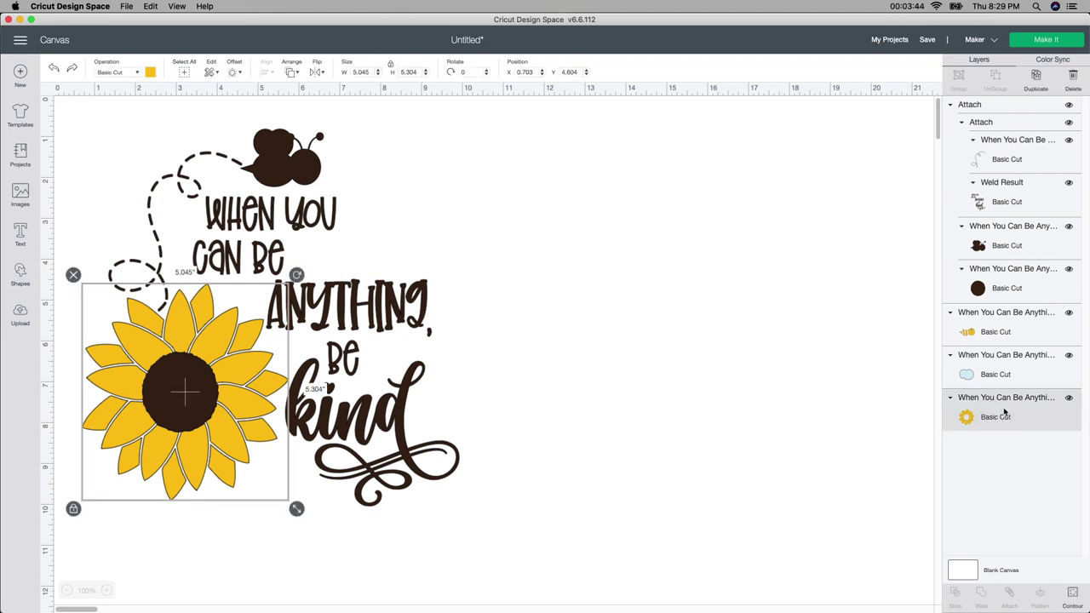
Step: Attach the yellow bee body to the sunflower petals as a second group, then deselect
shift+click(1001, 339)
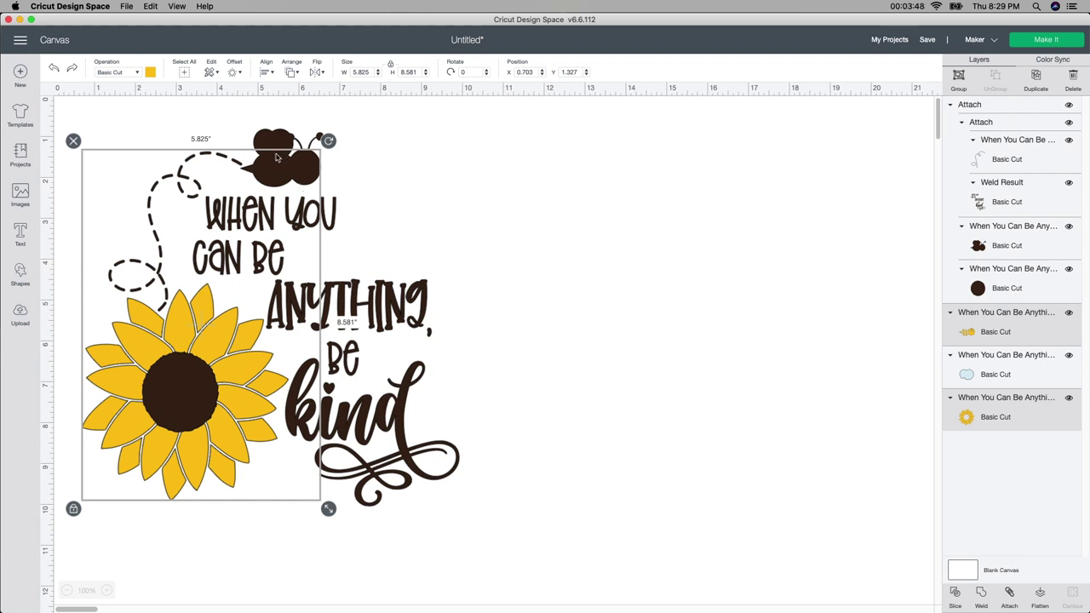
click(1008, 596)
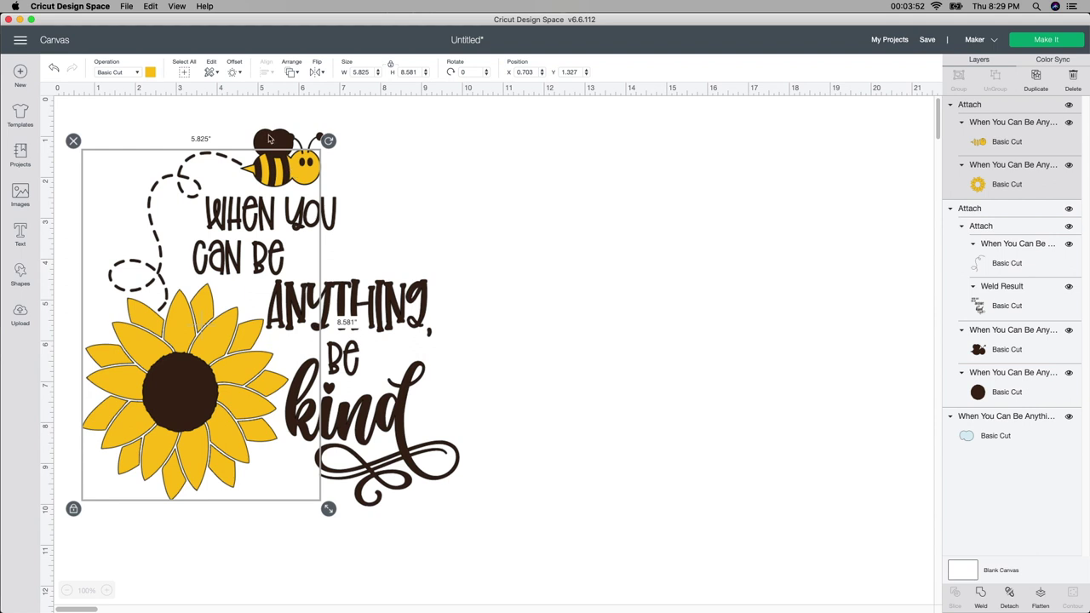
click(514, 291)
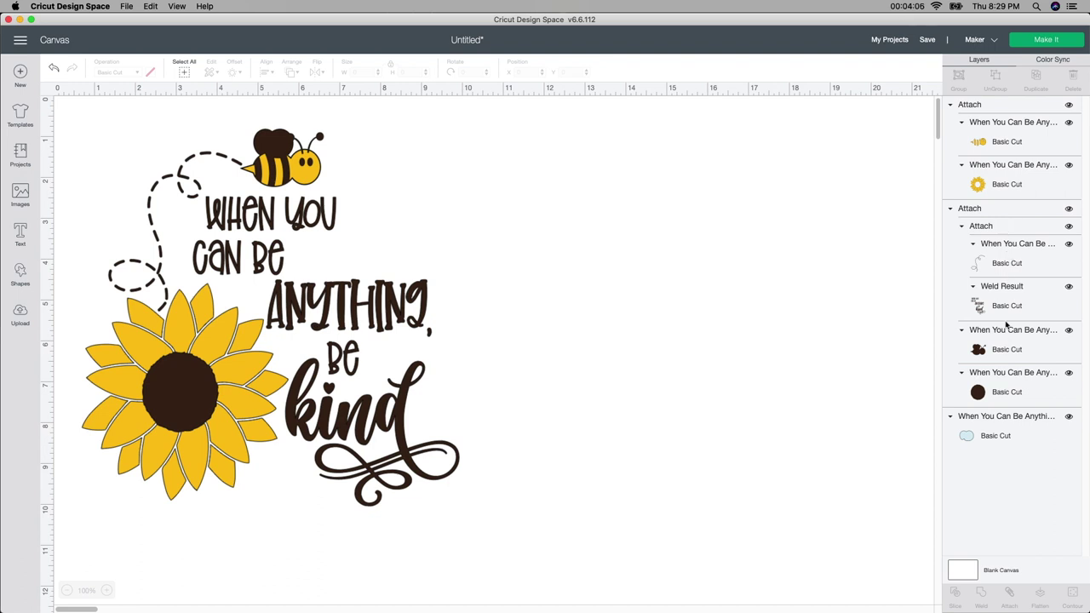
Step: Hide the pale blue backing layer and marquee-select the entire design
click(995, 436)
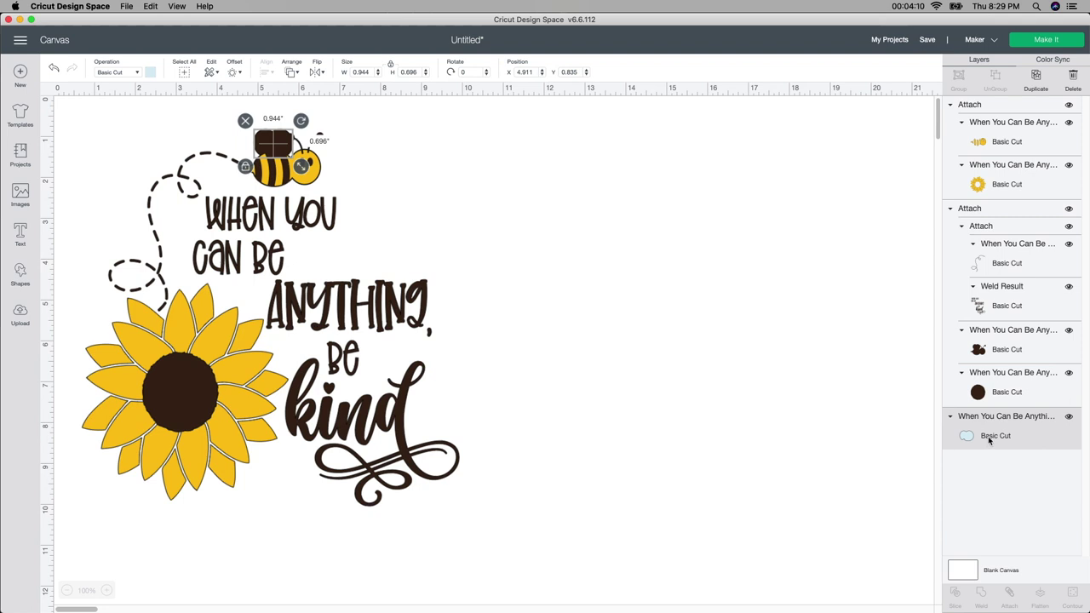
click(1068, 417)
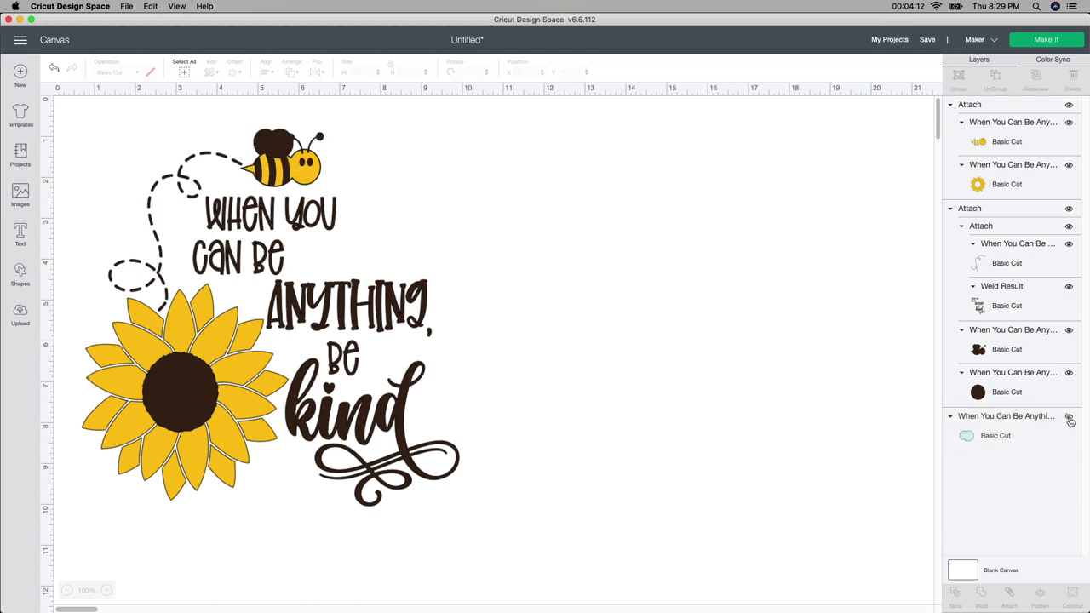
click(1002, 438)
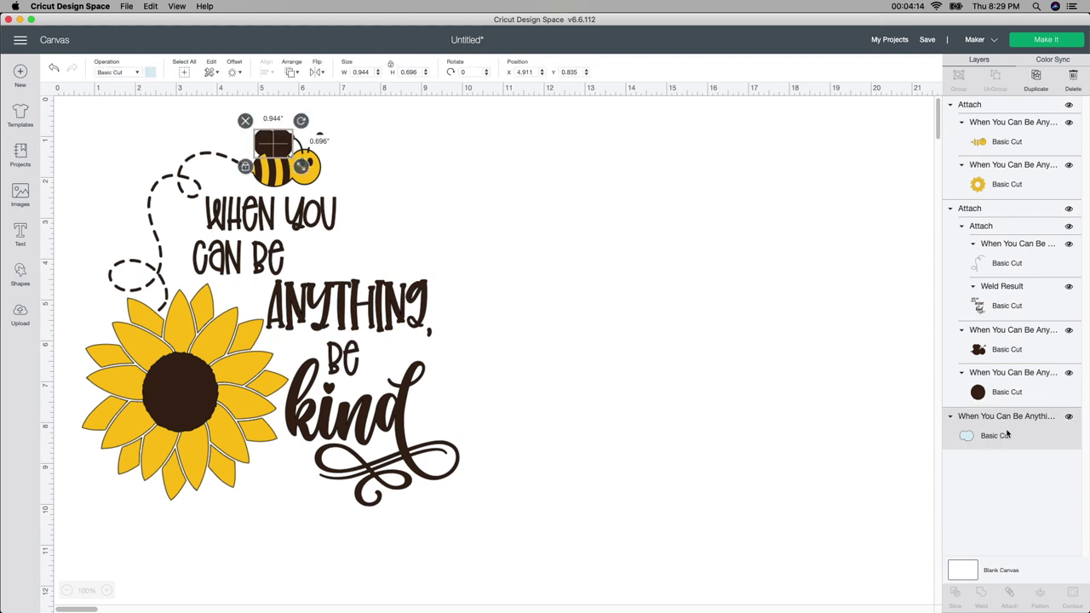
click(1069, 418)
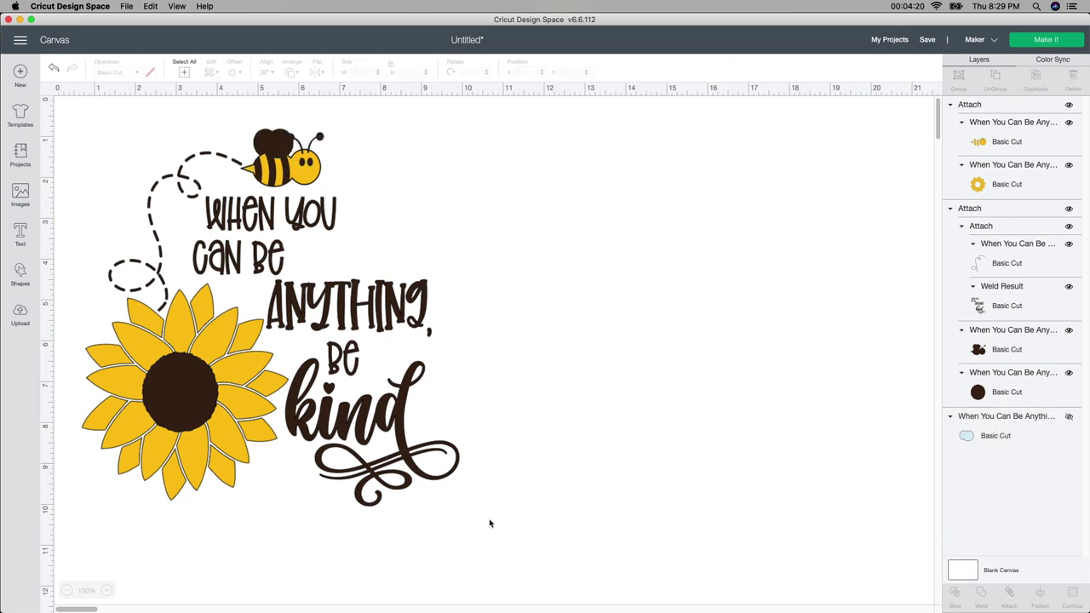
drag(495, 520, 103, 87)
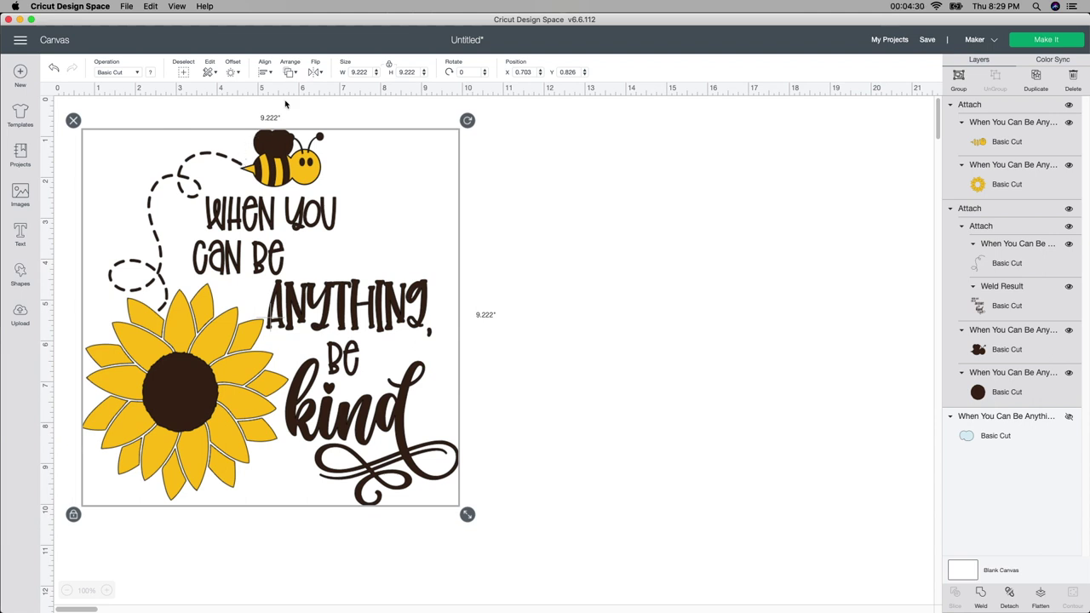
Step: Set the design width to 3.75 inches for a 3.75 × 3.75 in size, then recheck the groups
double_click(366, 76)
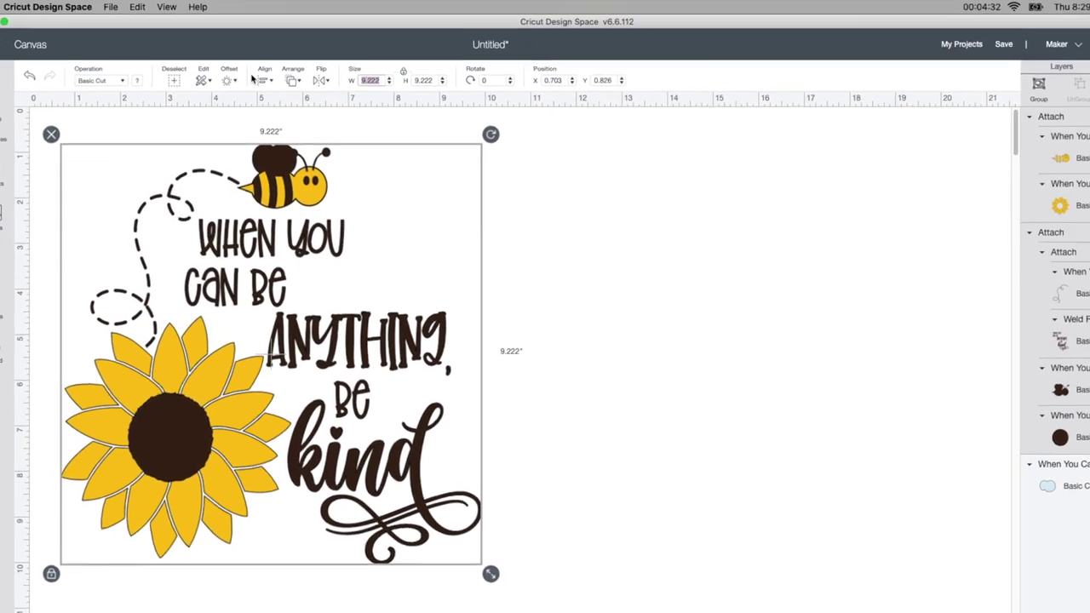
text(3.75)
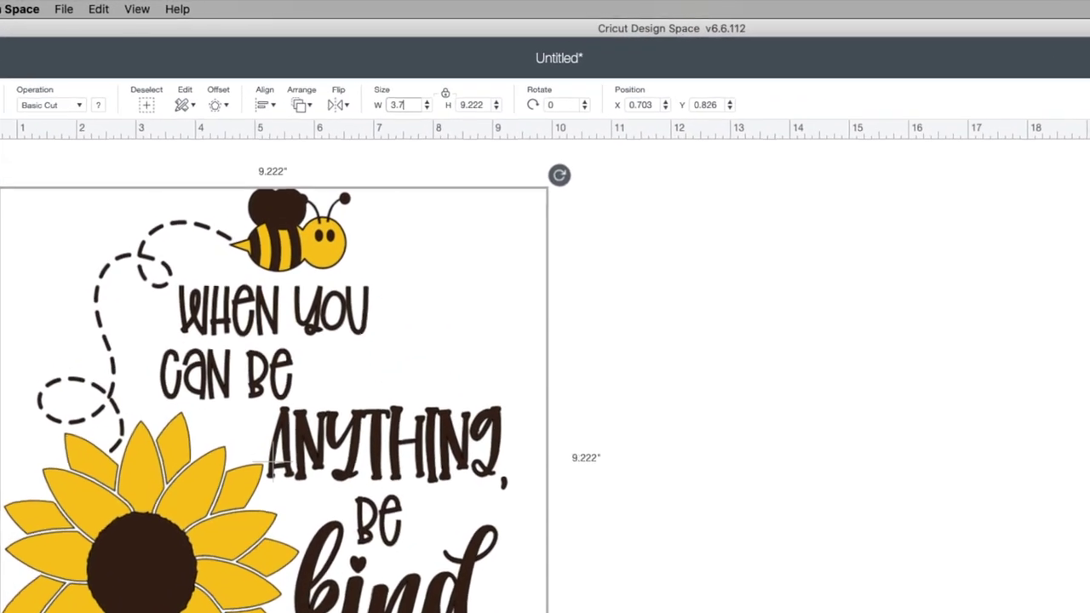
key(Tab)
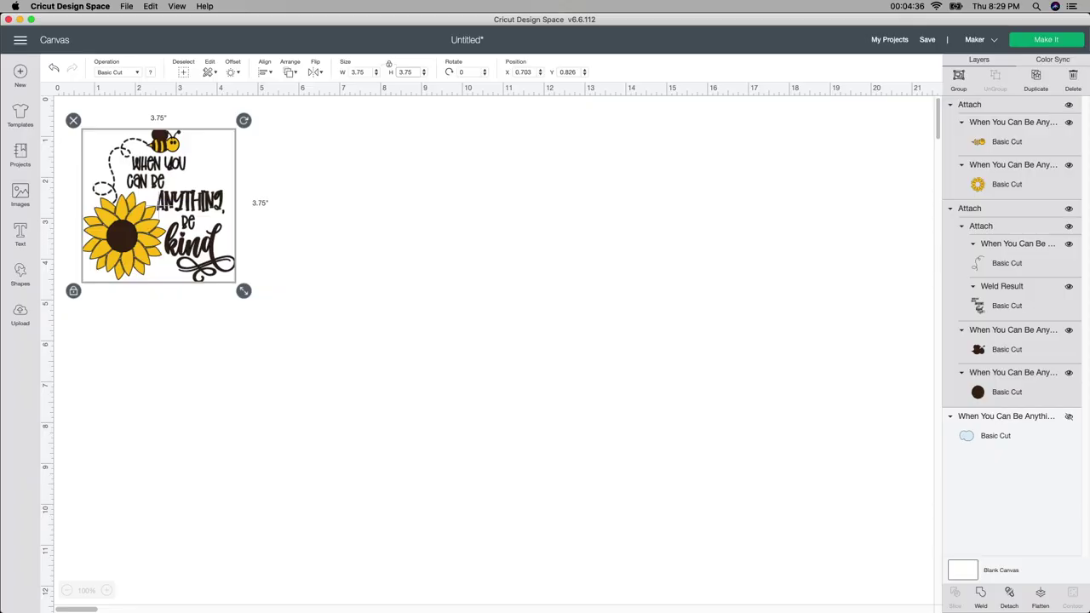
click(224, 355)
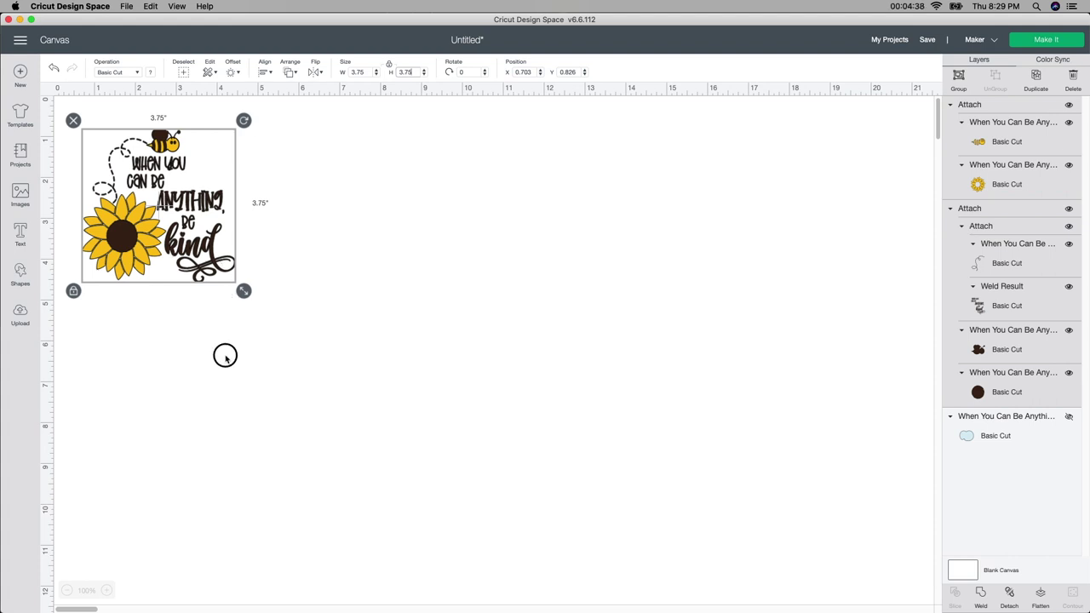
click(163, 230)
click(225, 373)
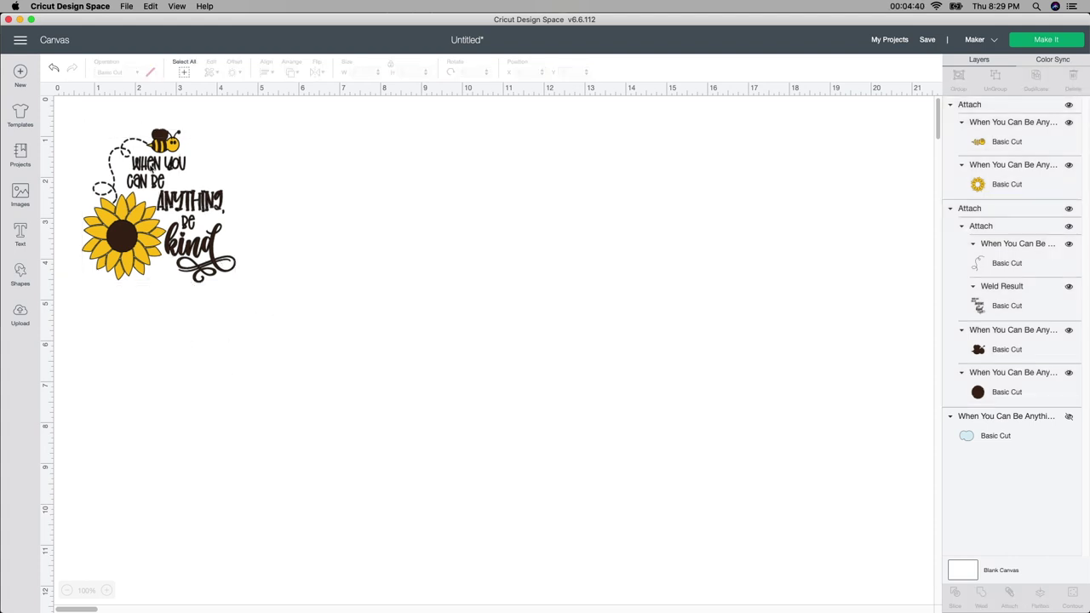
click(118, 224)
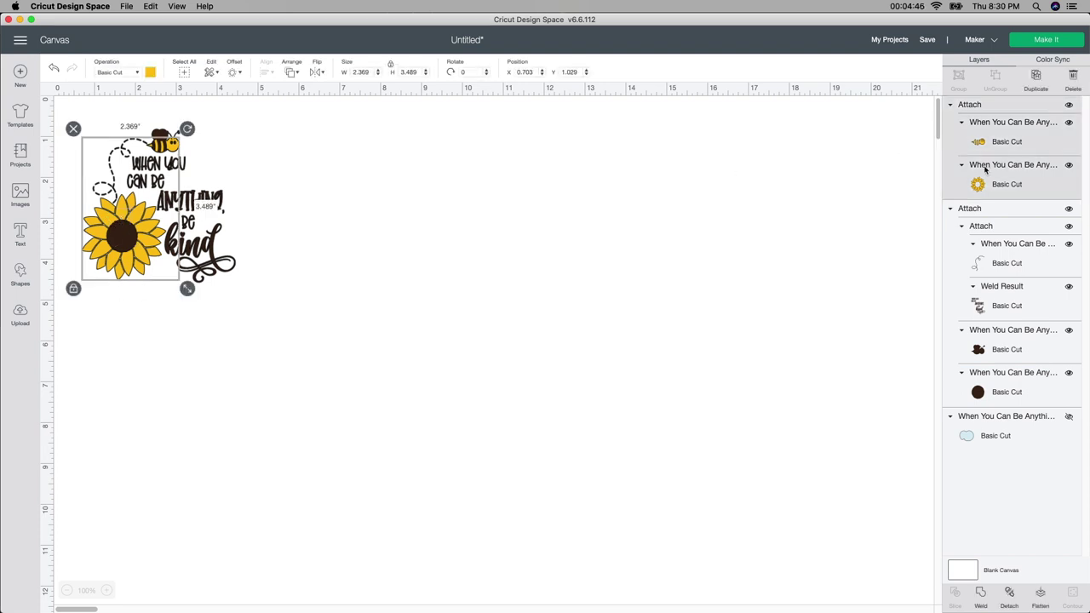
Step: Marquee-select the whole design and stretch it wider to 4.194 × 3.736 inches
click(207, 252)
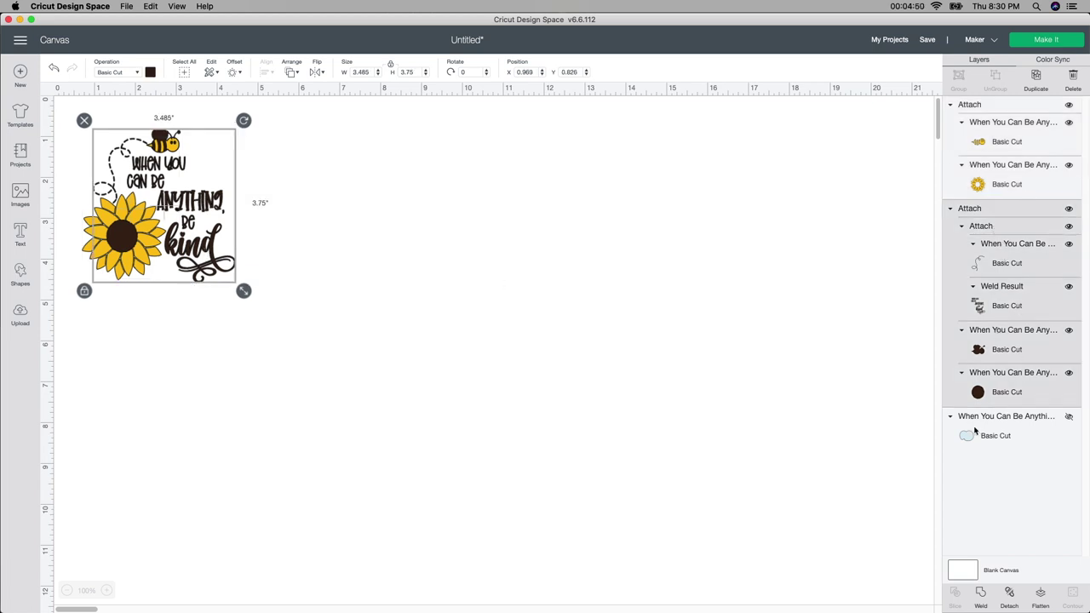
click(366, 189)
click(202, 184)
click(324, 294)
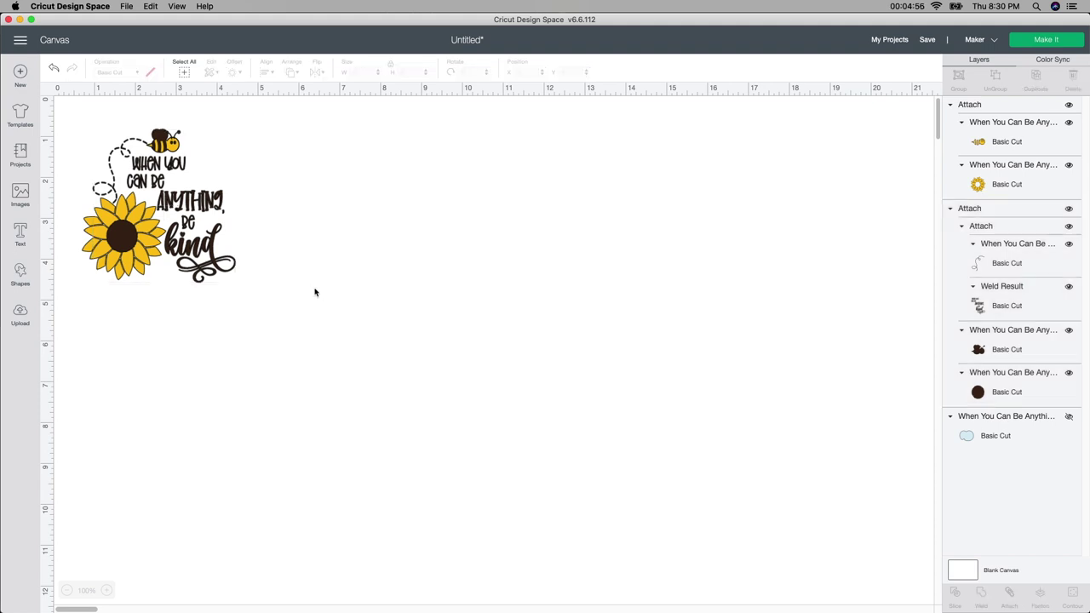
click(197, 250)
drag(287, 299, 68, 107)
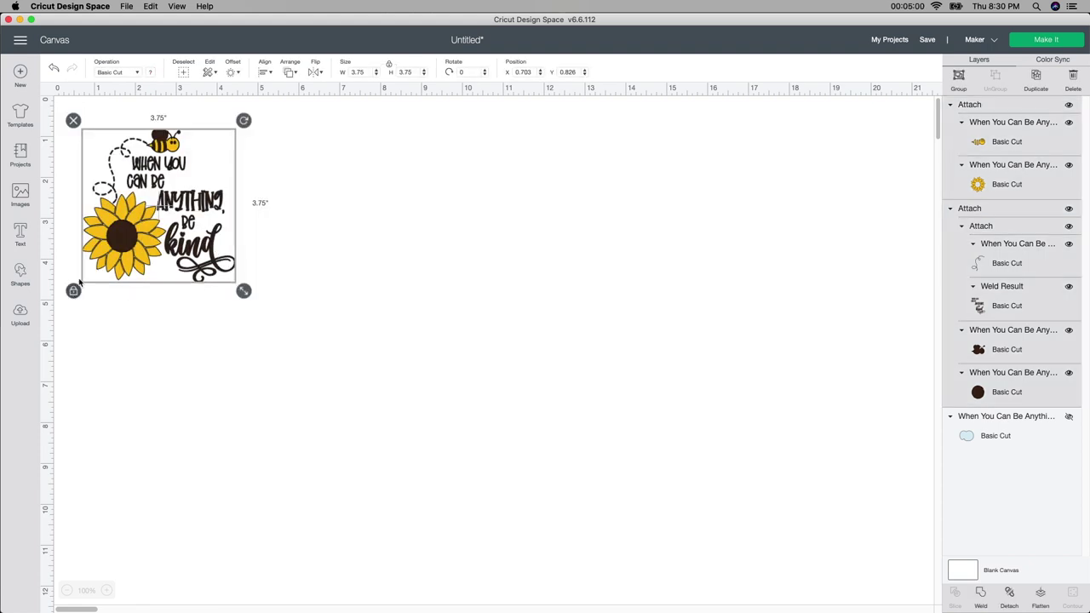
drag(243, 291, 263, 298)
click(263, 298)
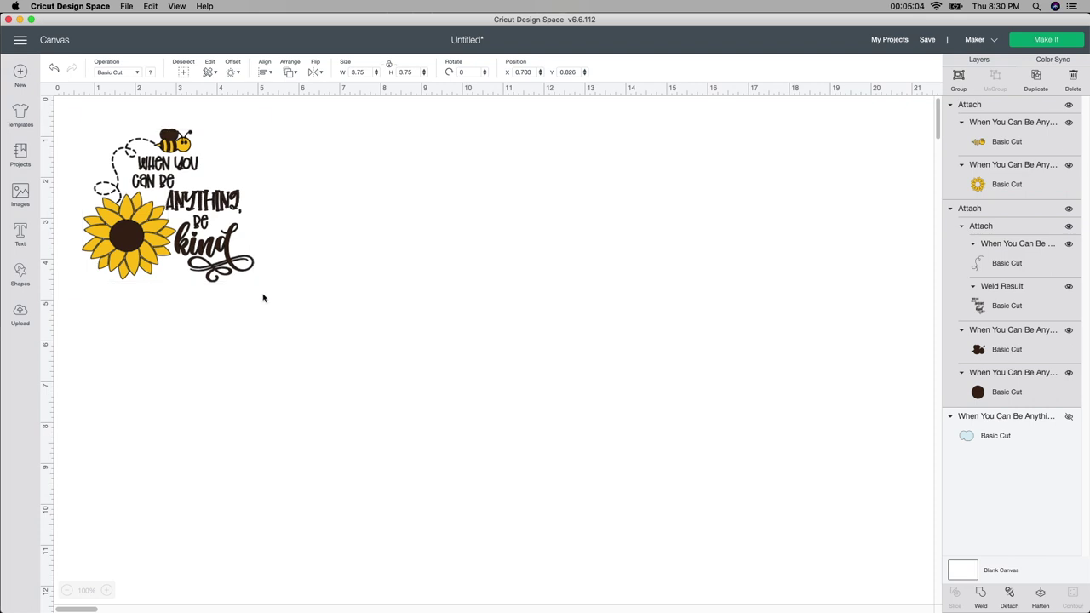
click(258, 289)
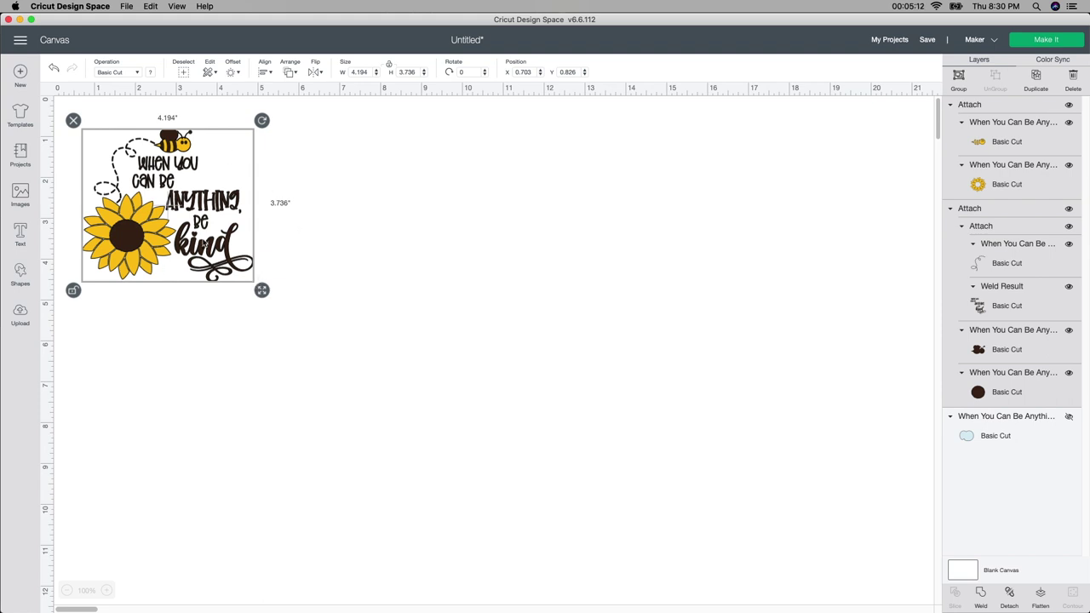
Step: Send the design to two cutting mats with Make It, review the yellow sunflower mat, and continue
click(1056, 42)
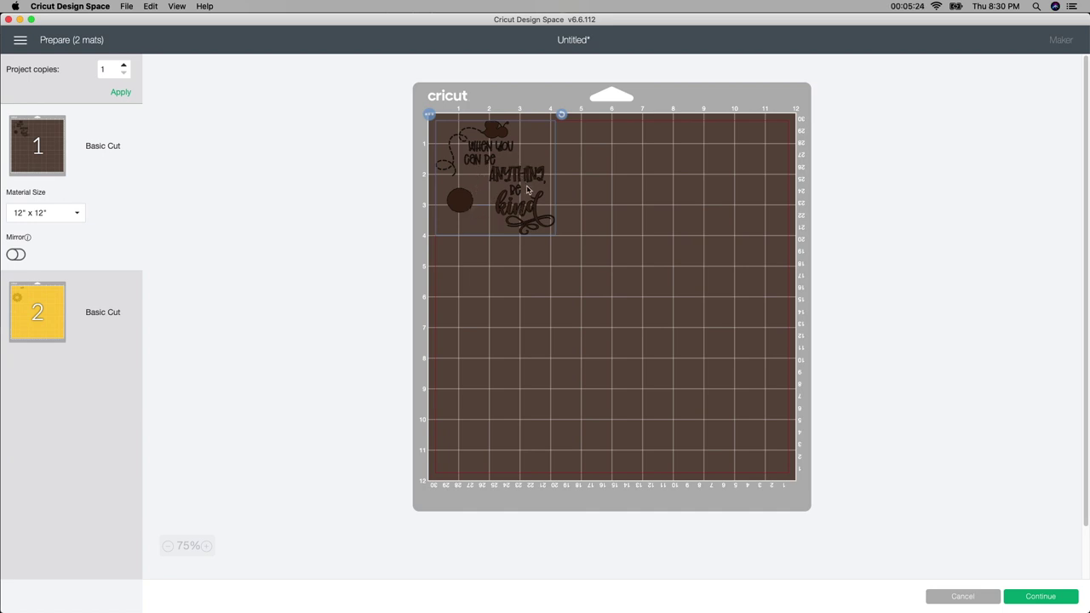
click(51, 317)
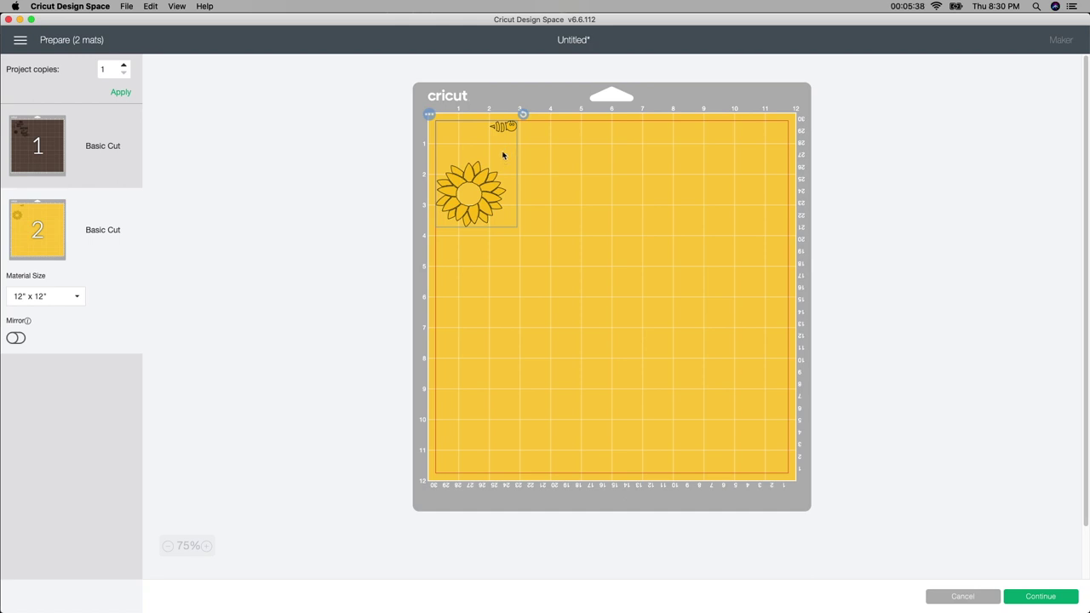
click(1033, 601)
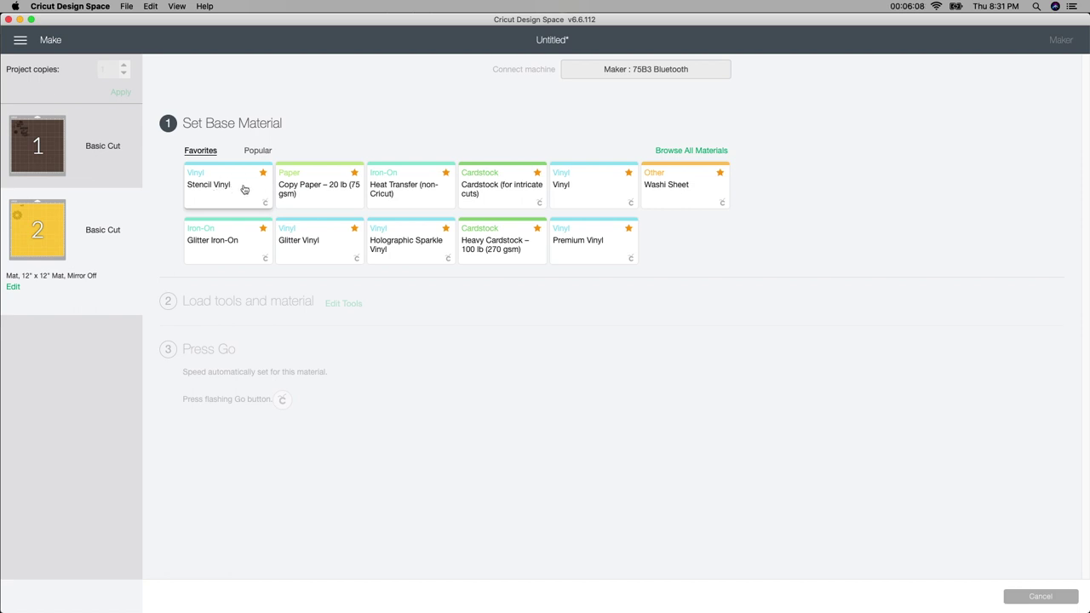
Step: Choose Stencil Vinyl from Favorites as the base material
click(244, 189)
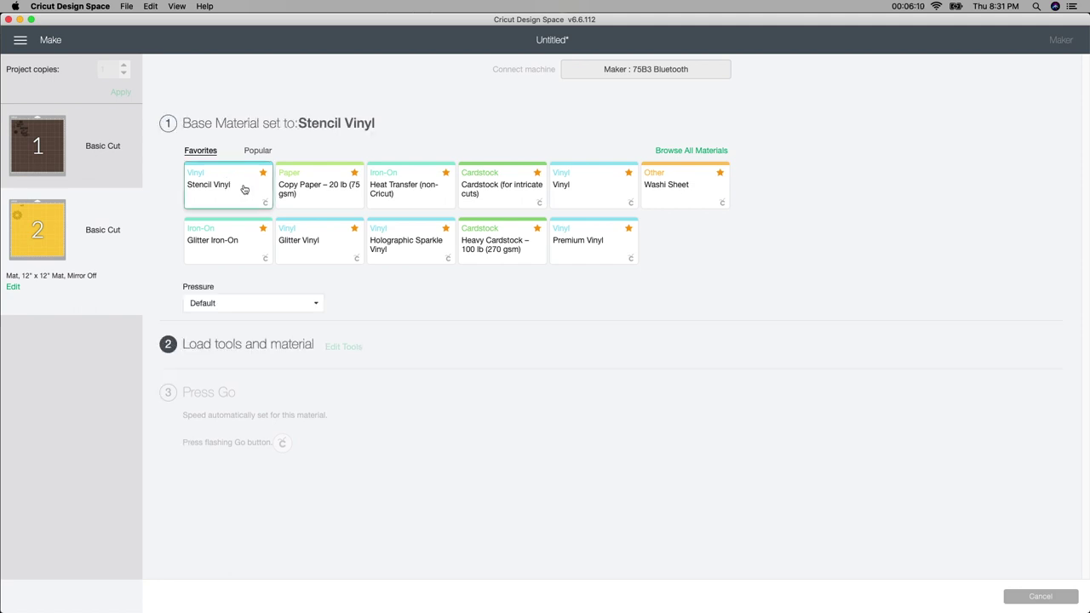